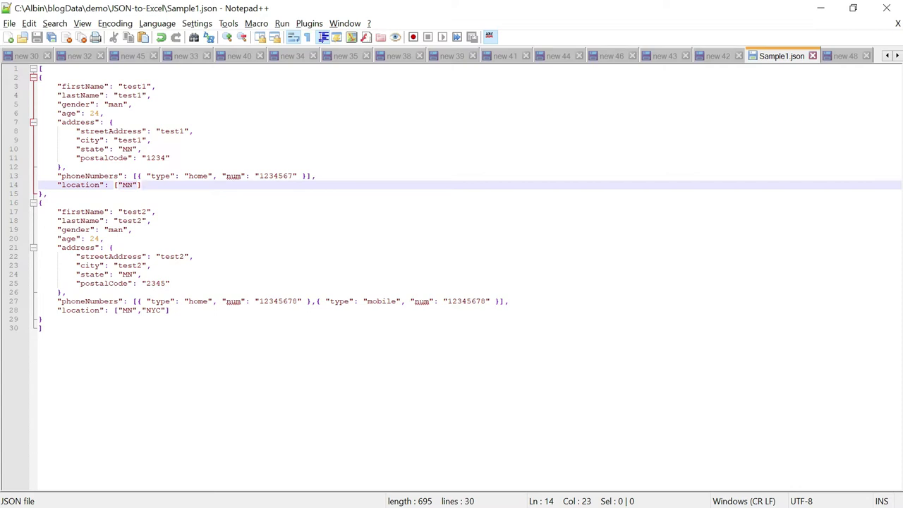
Examine the address, phoneNumbers and location fields of the first record in Sample1.json.
left_click_drag(53, 122, 110, 158)
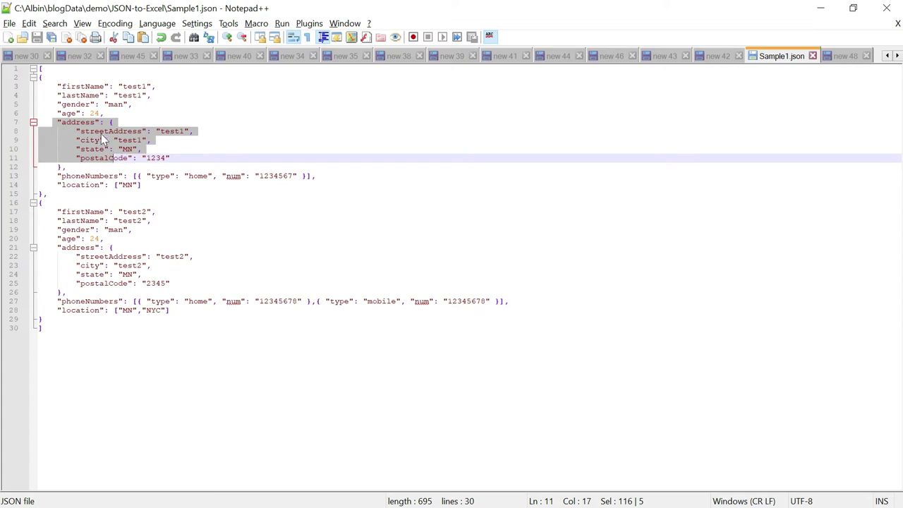
left_click_drag(61, 176, 148, 185)
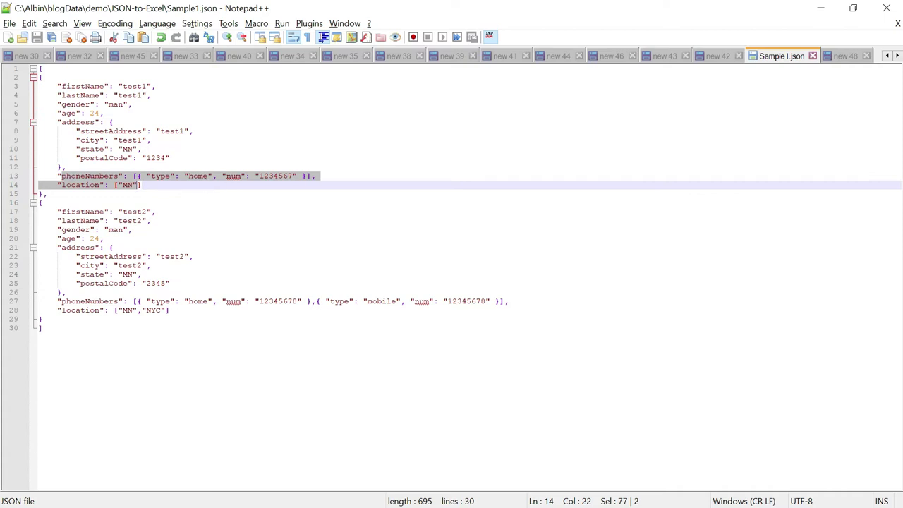
left_click_drag(39, 193, 48, 193)
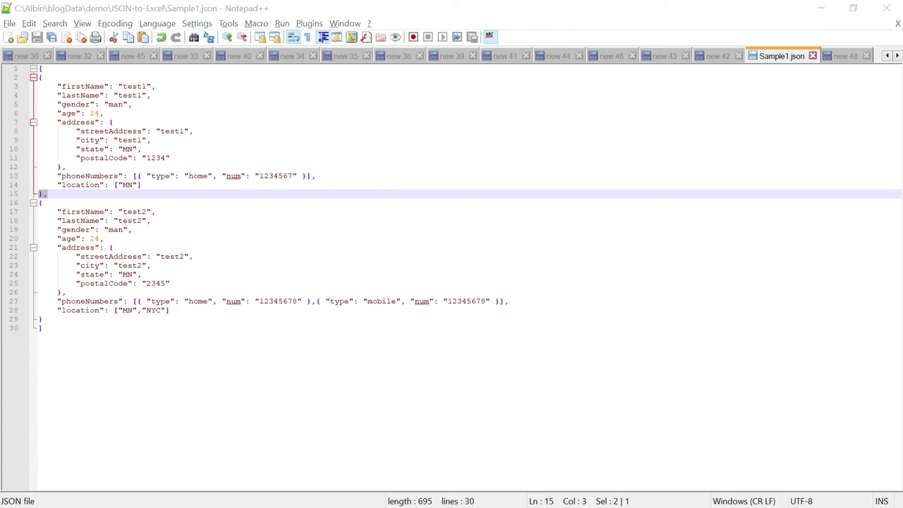
Switch to the blank Excel workbook and import Sample1.json from the JSON-to-Excel folder as a JSON data source.
key("alt+Tab")
key("Tab")
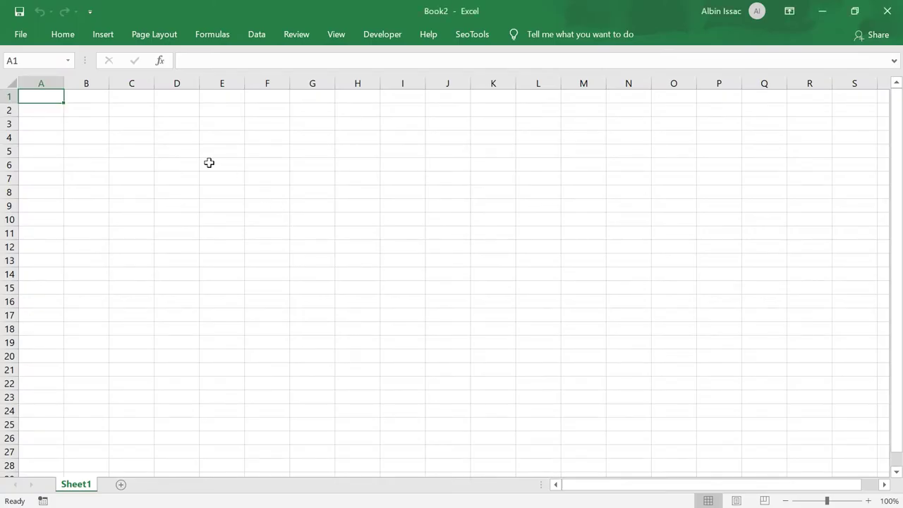
left_click(176, 124)
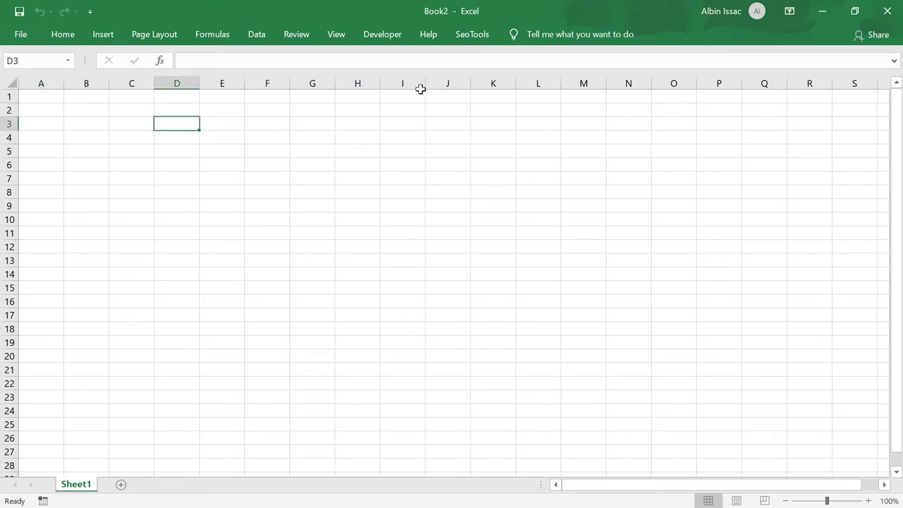
left_click(258, 39)
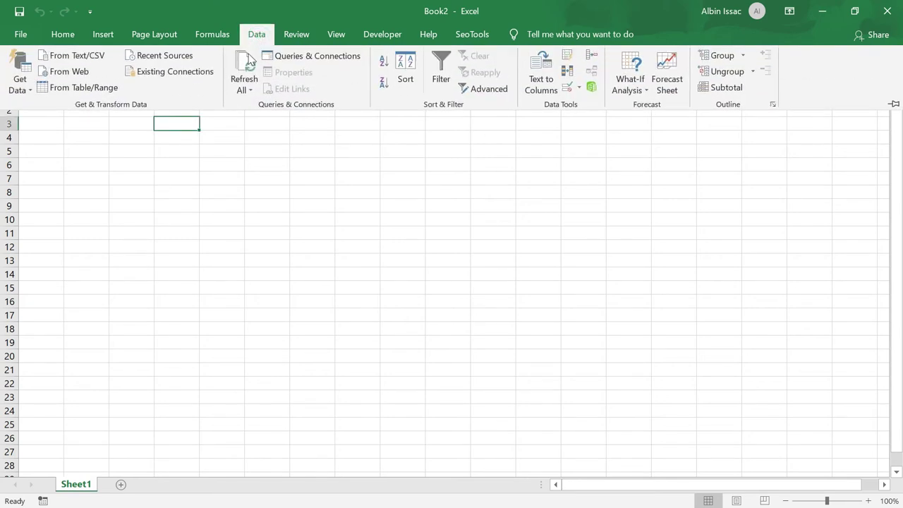
left_click(32, 92)
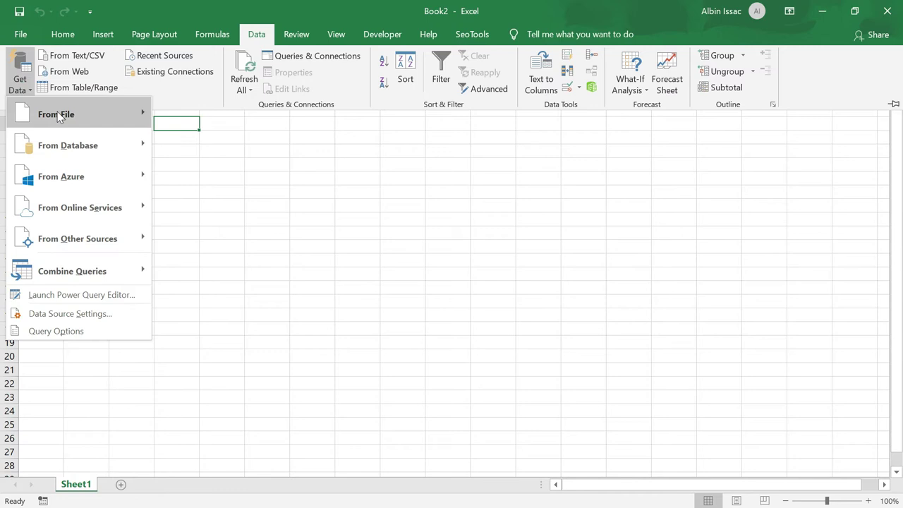
mouse_move(62, 115)
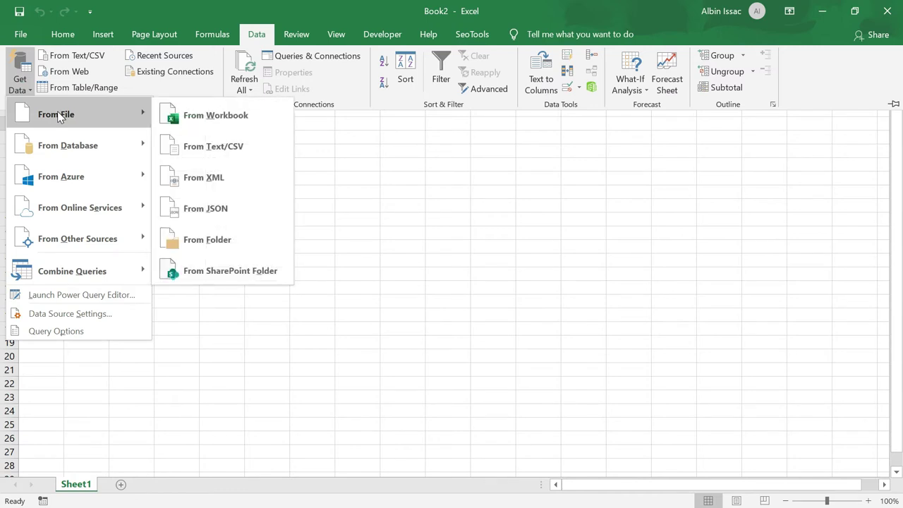
left_click(240, 210)
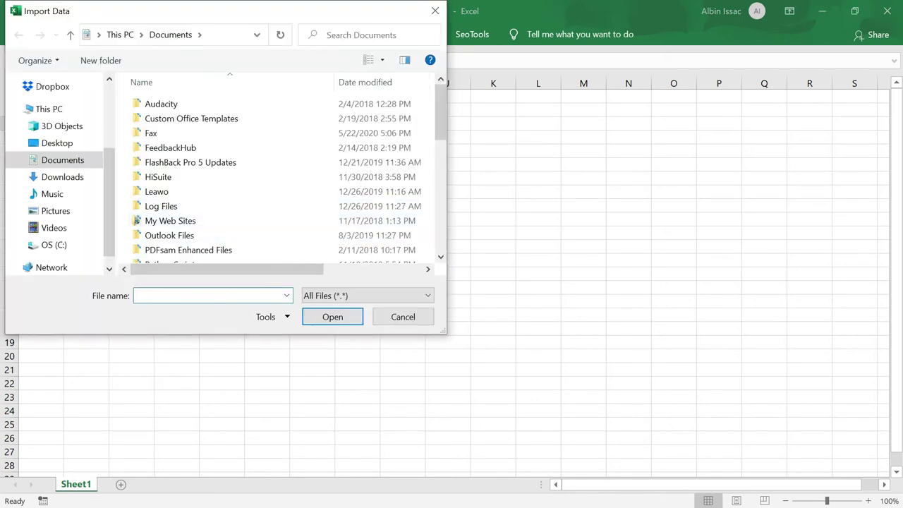
left_click(210, 295)
key("ctrl+v")
key("Return")
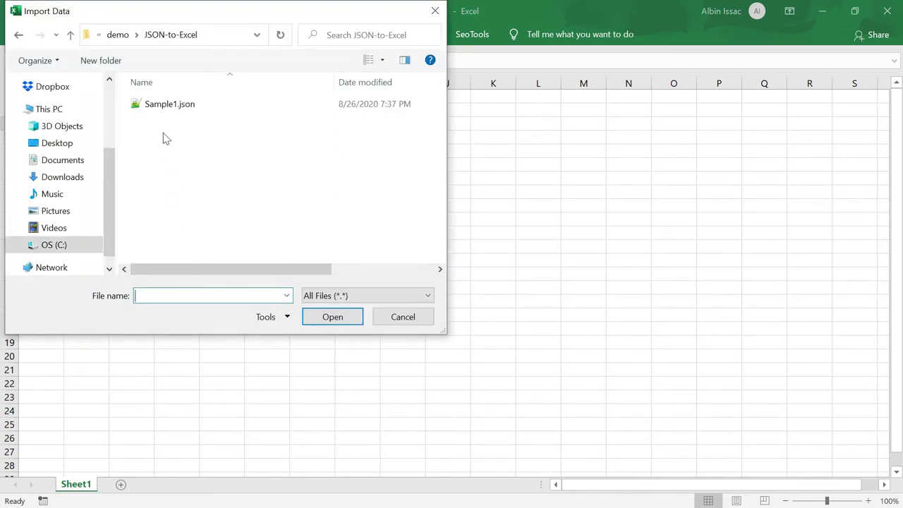
double_click(166, 108)
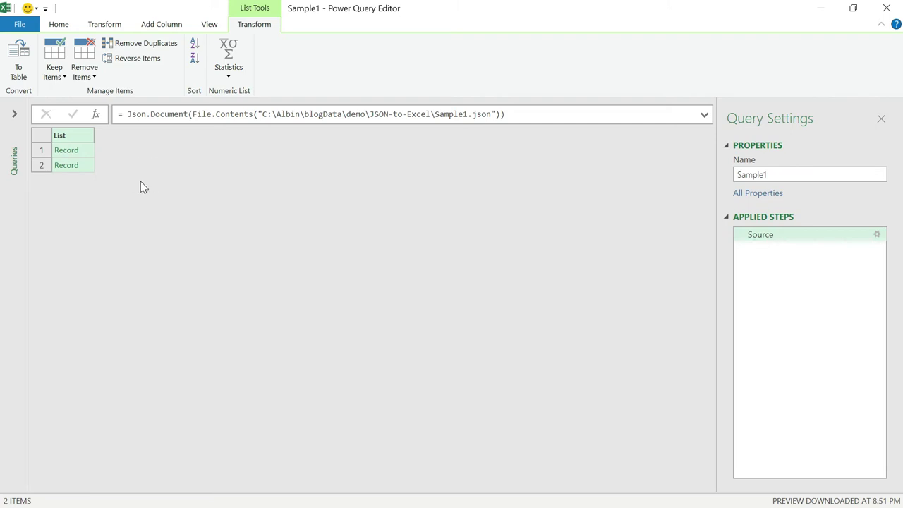
Convert the list of records to a table without a delimiter and rename its column PersonalData.
left_click(17, 53)
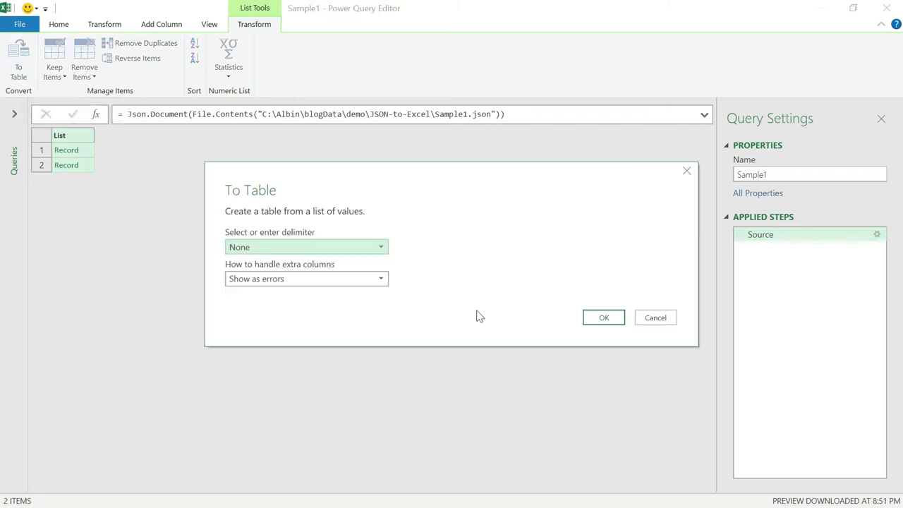
left_click(601, 320)
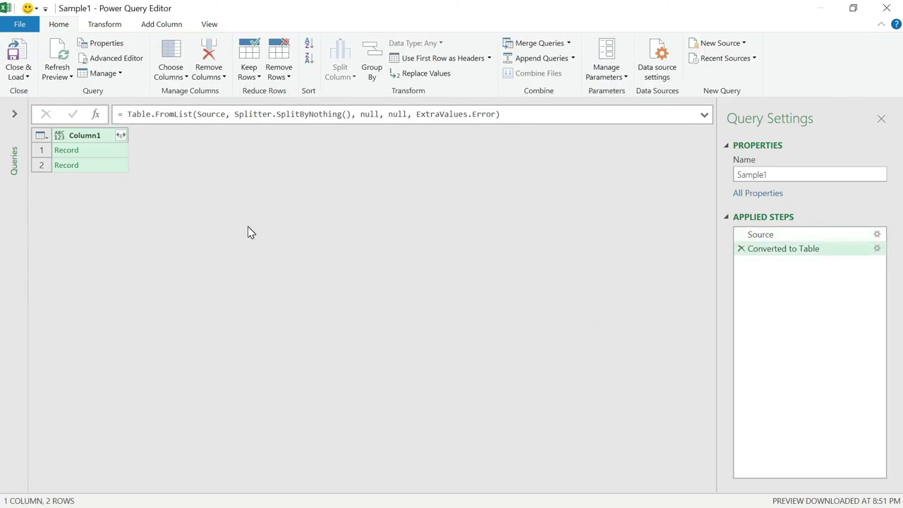
double_click(86, 135)
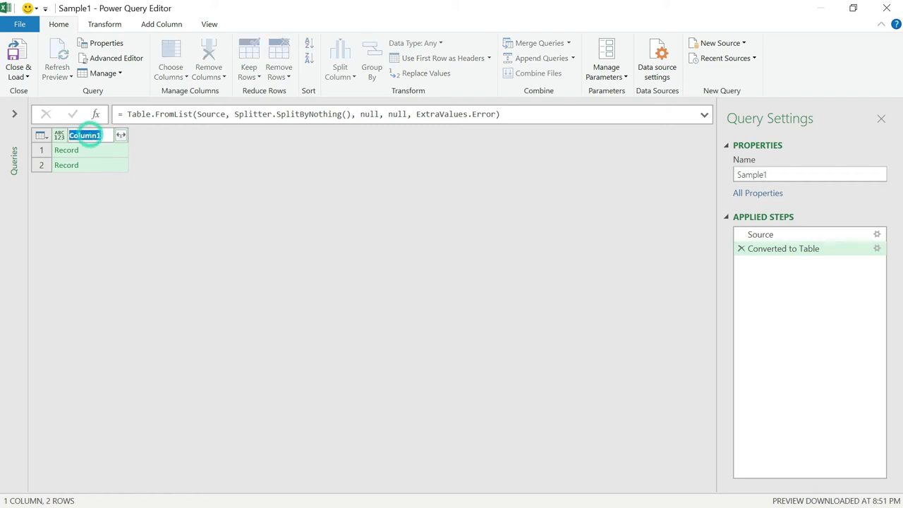
type("Persona")
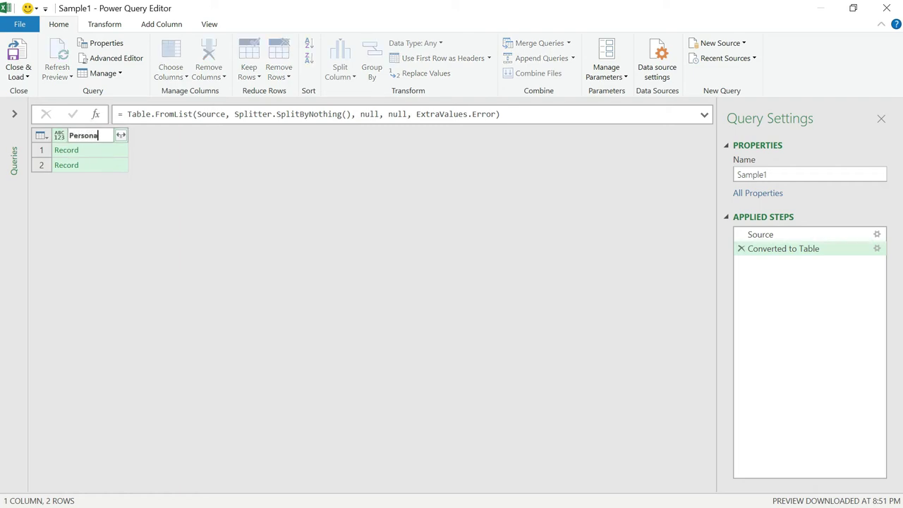
type("lData")
key("Return")
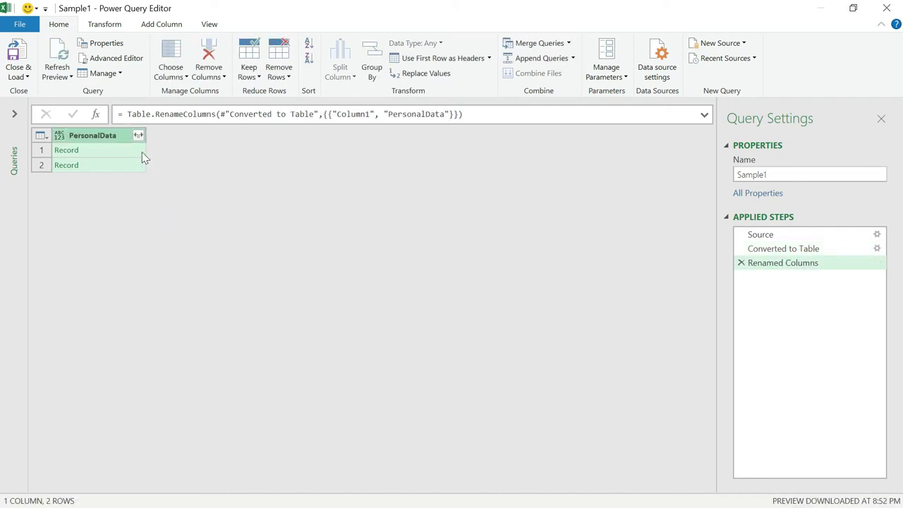
Expand PersonalData and its nested address records into all their fields, keeping the original column name as prefix.
left_click(138, 135)
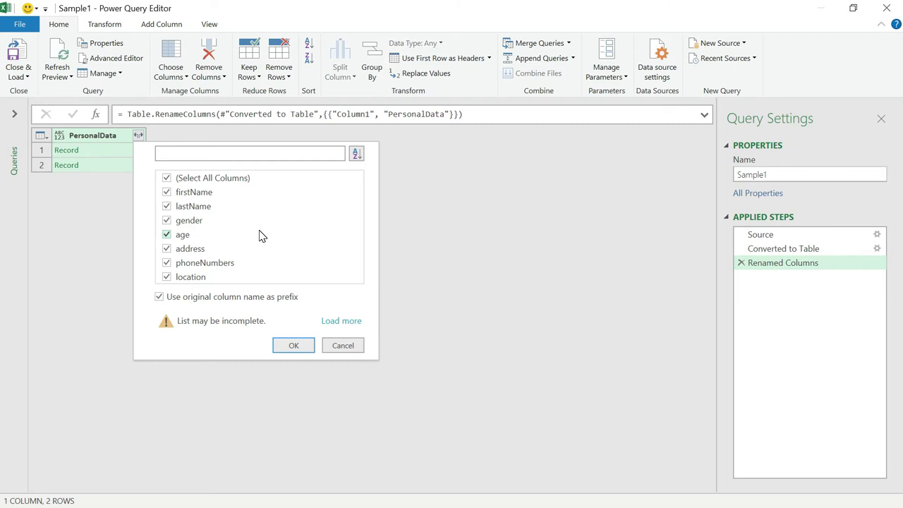
left_click(289, 345)
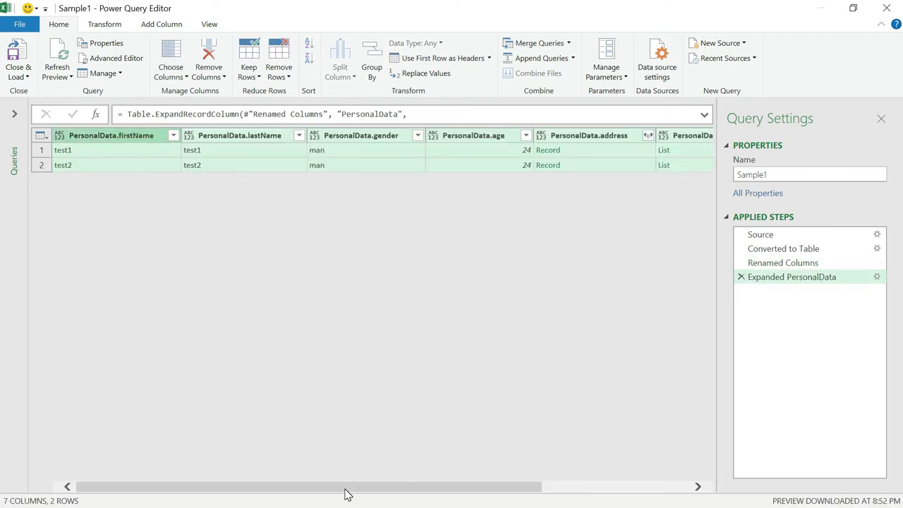
left_click_drag(346, 489, 507, 494)
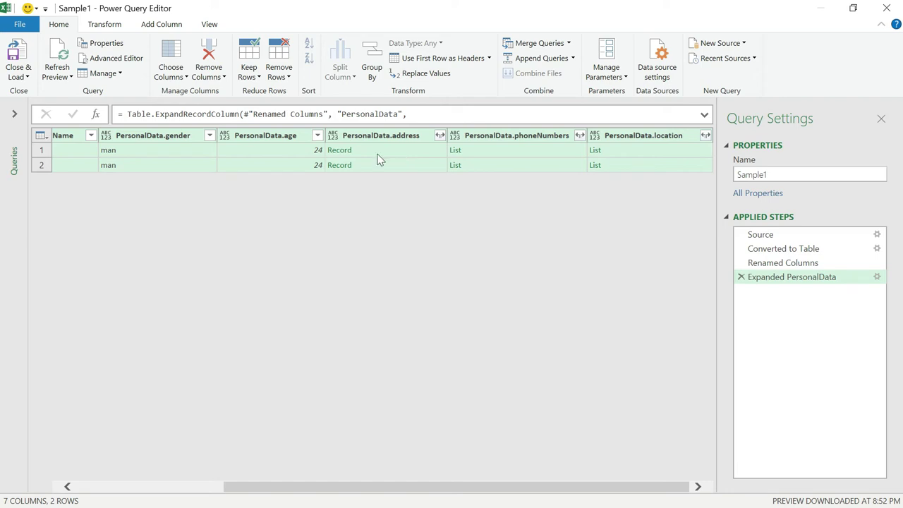
left_click(440, 136)
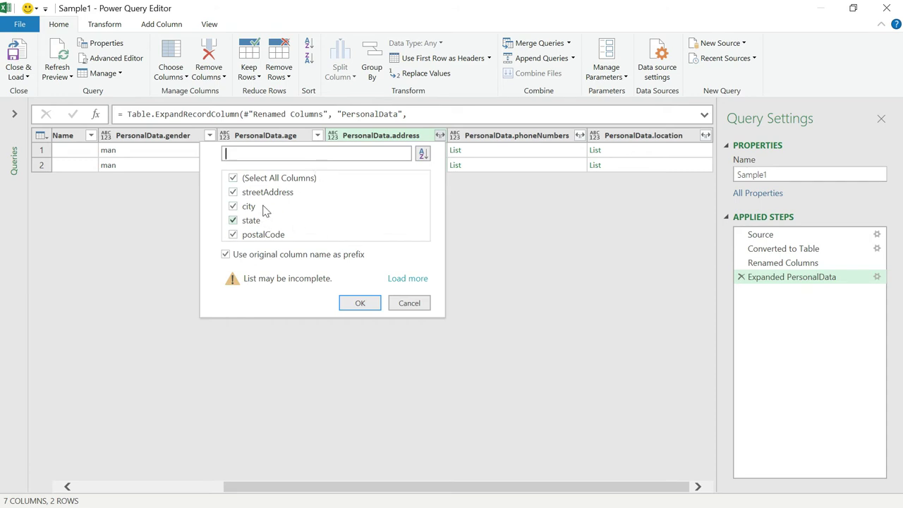
left_click(358, 303)
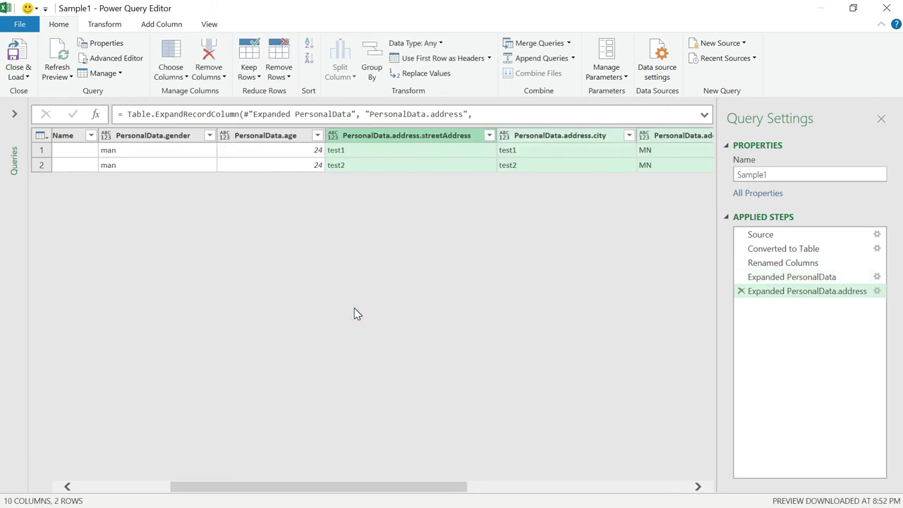
Extract the list values of the PersonalData.location column, concatenated with a comma delimiter.
left_click_drag(364, 490, 460, 490)
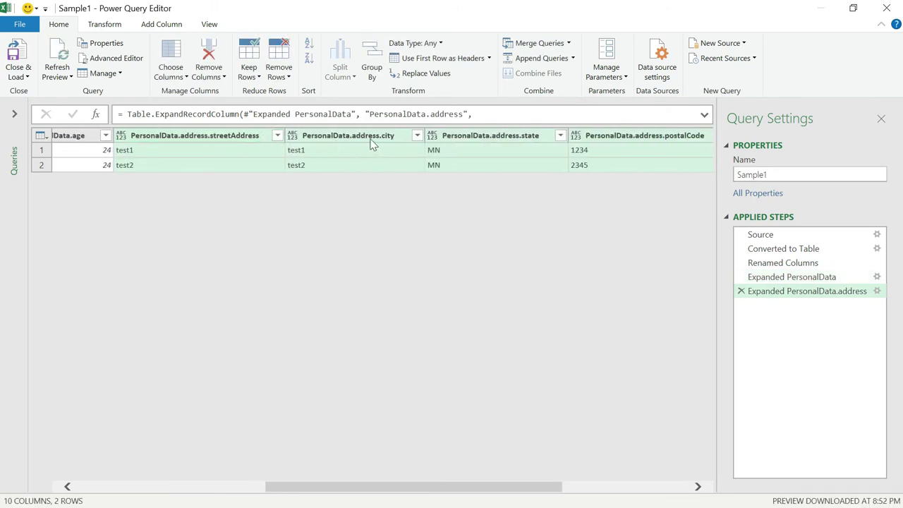
left_click_drag(472, 487, 637, 495)
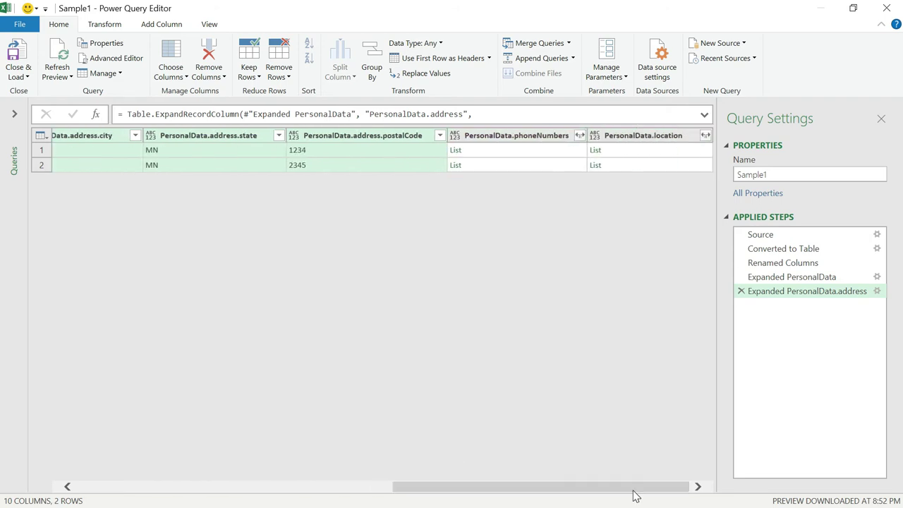
left_click(705, 138)
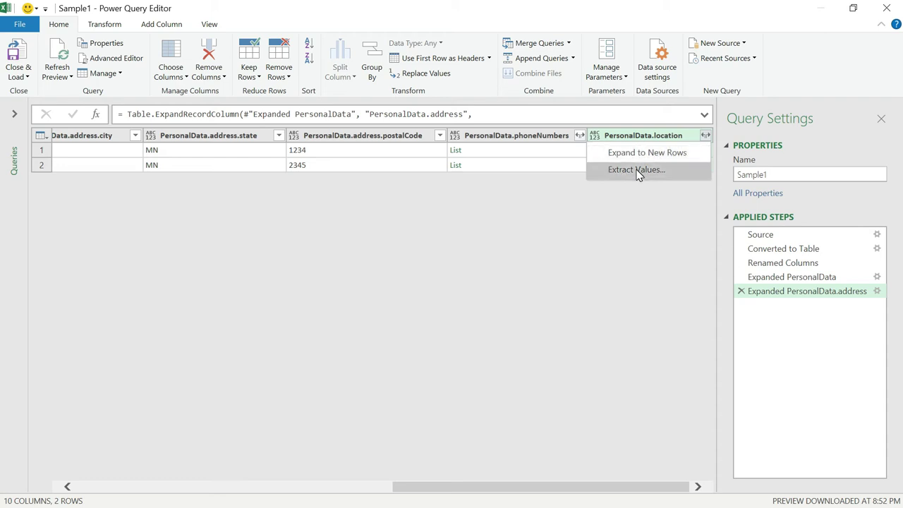
left_click(636, 172)
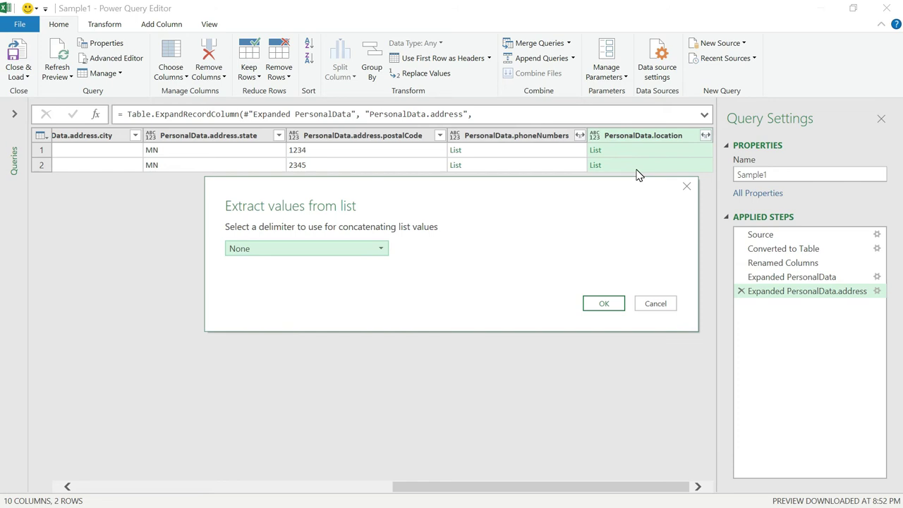
left_click(379, 250)
left_click(247, 275)
left_click(596, 306)
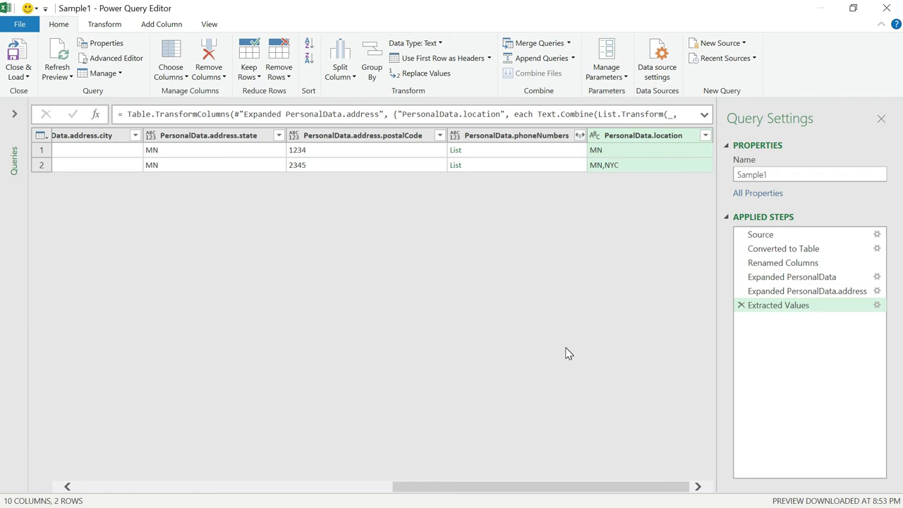
Expand the lists in the PersonalData.phoneNumbers column to new rows.
left_click(579, 136)
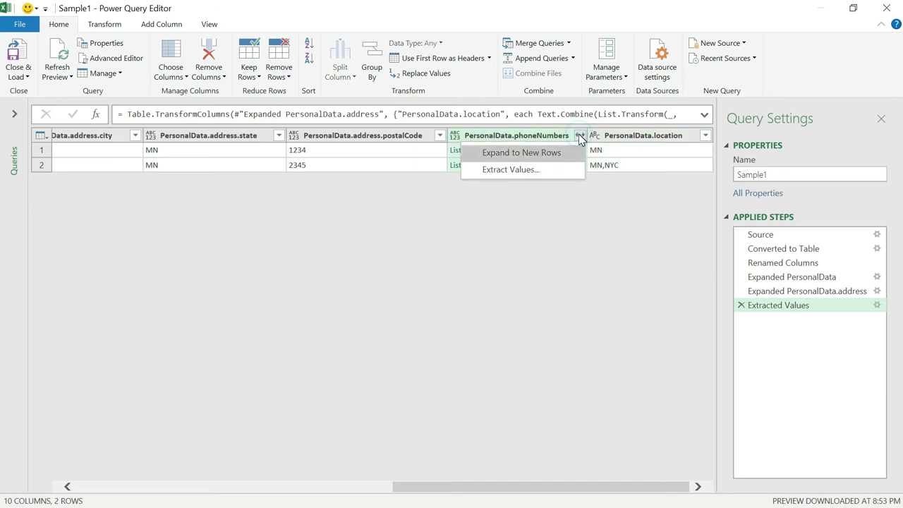
left_click(533, 158)
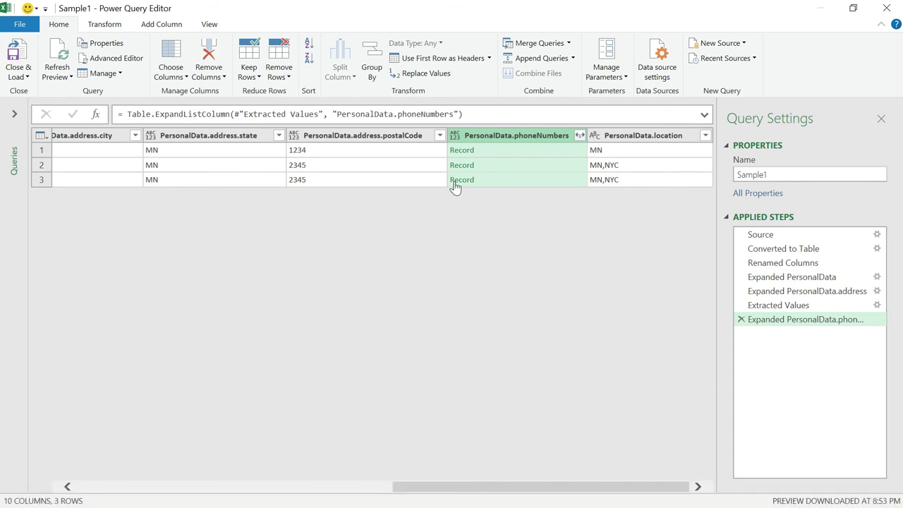
Compare the expanded rows with the second record's phoneNumbers entry of Sample1.json in Notepad++, and return to the query.
left_click_drag(484, 492, 9, 388)
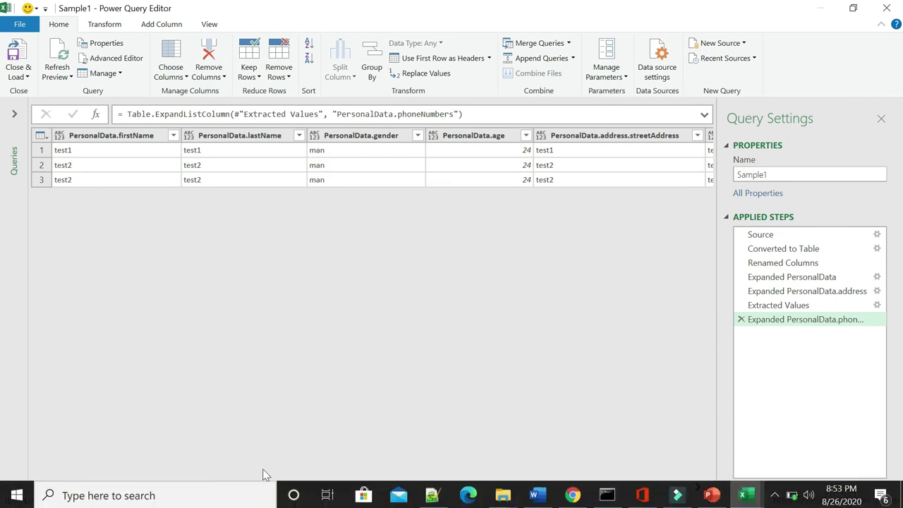
key("alt+Tab")
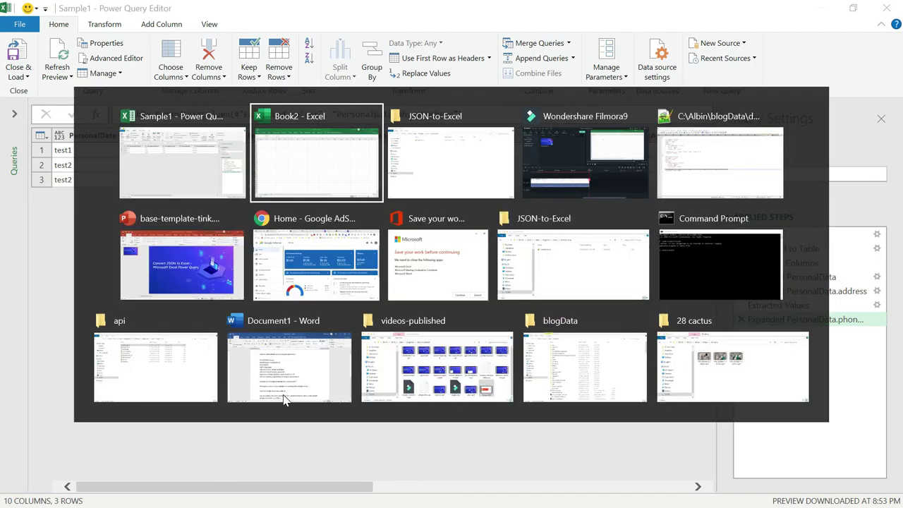
key("alt+Tab")
key("alt+Tab")
key("alt+Tab")
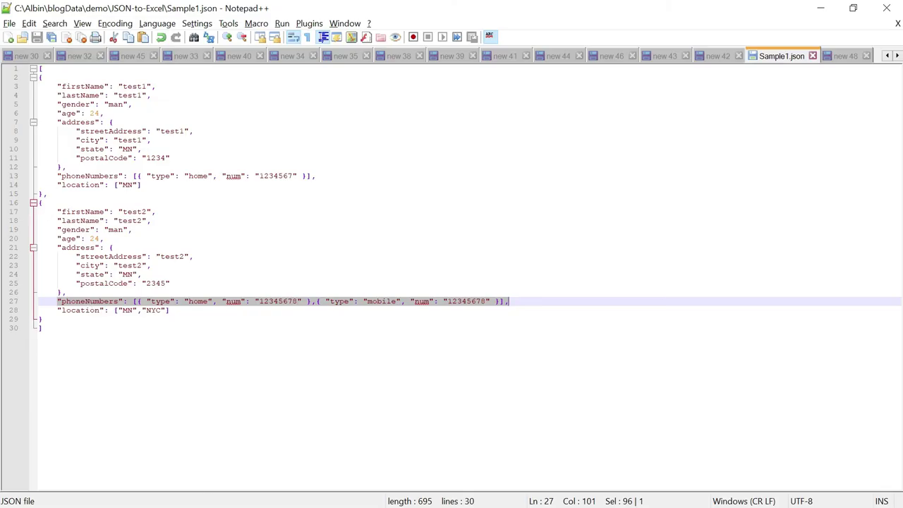
key("alt+Tab")
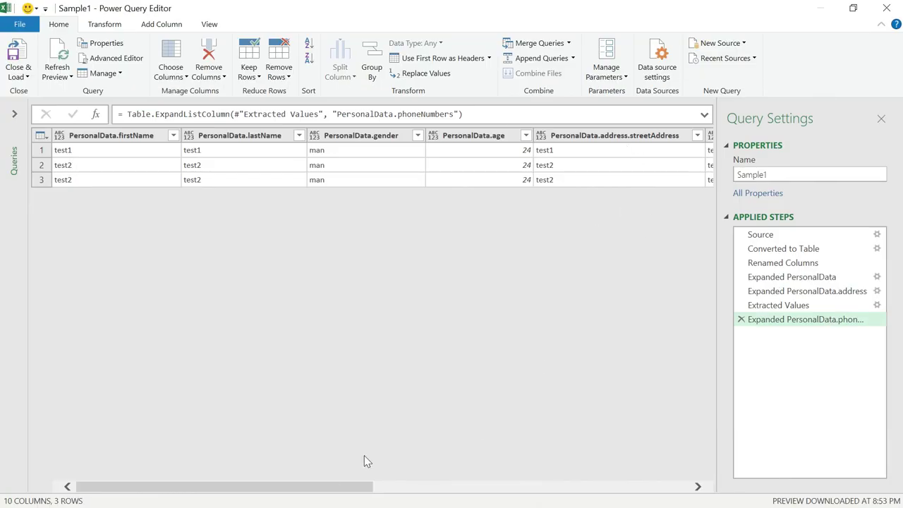
Expand the PersonalData.phoneNumbers records into type and num columns, keeping the original column name as prefix.
left_click_drag(315, 491, 649, 469)
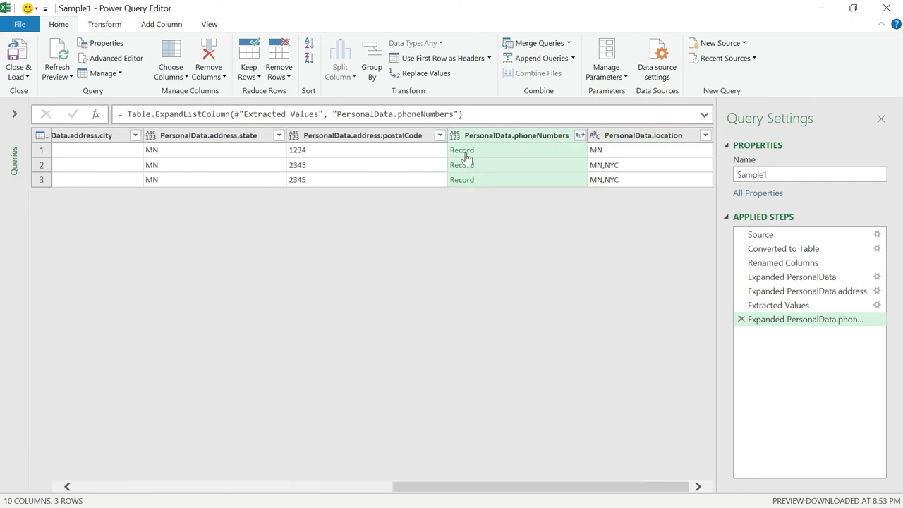
left_click(579, 135)
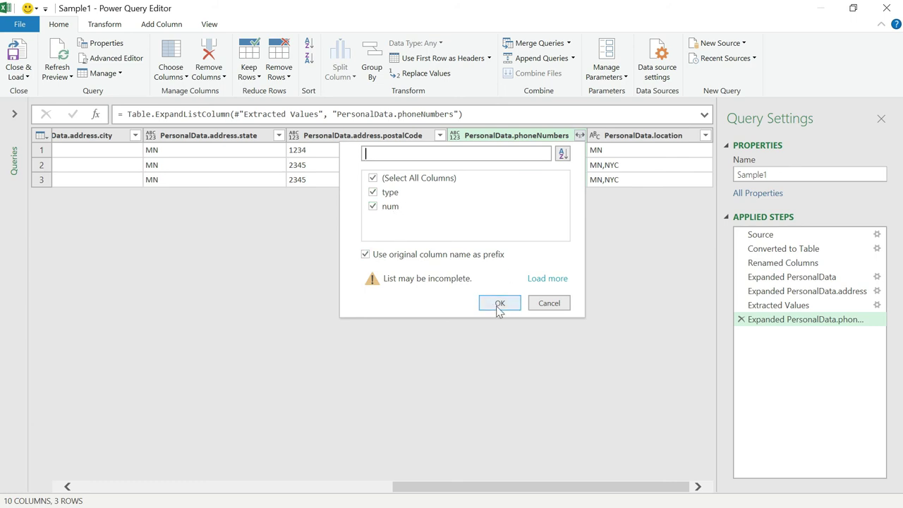
left_click(499, 303)
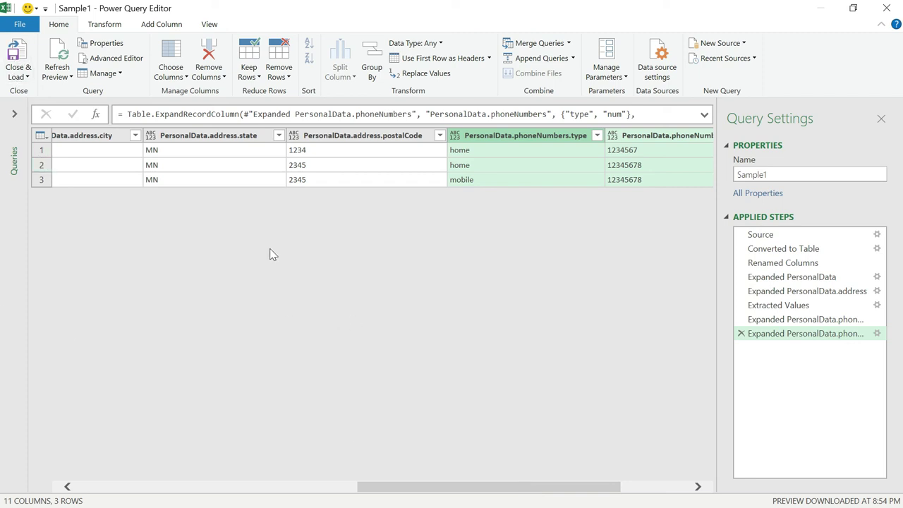
left_click(226, 141)
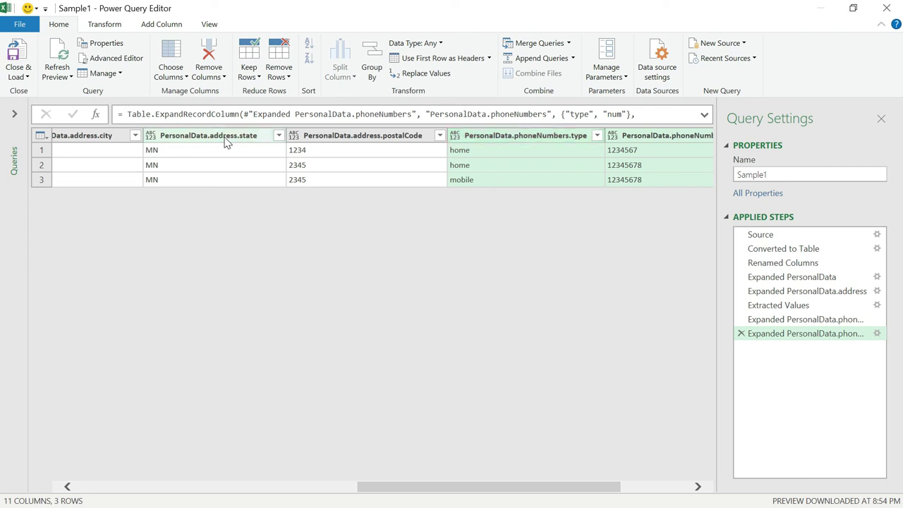
right_click(225, 141)
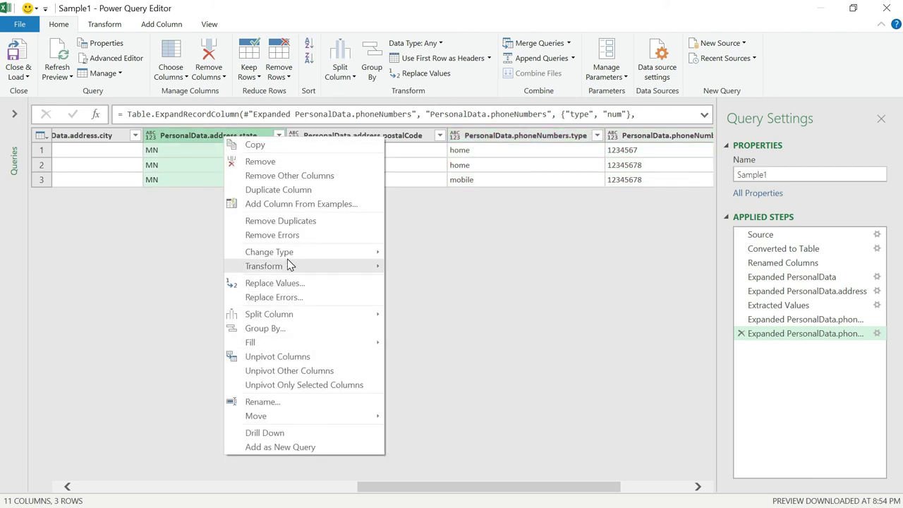
mouse_move(289, 266)
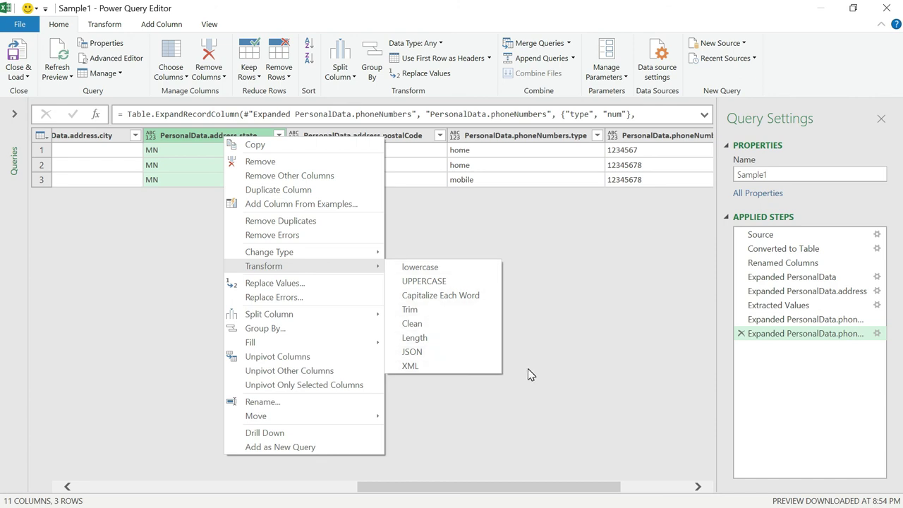
left_click(528, 252)
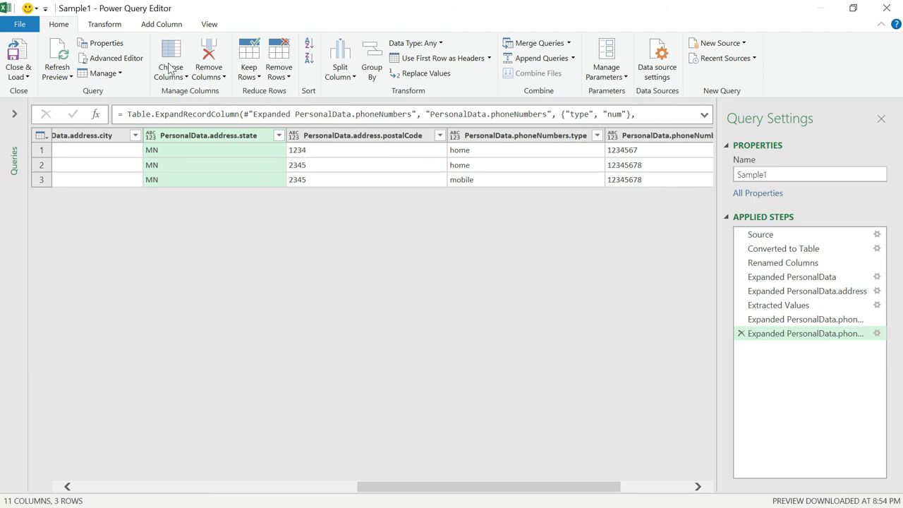
left_click(157, 26)
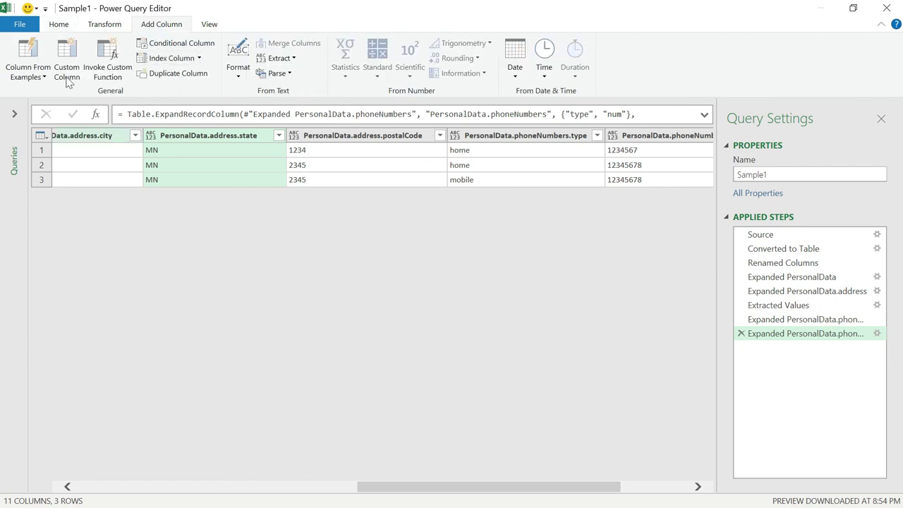
scroll(66, 80, "up", 2)
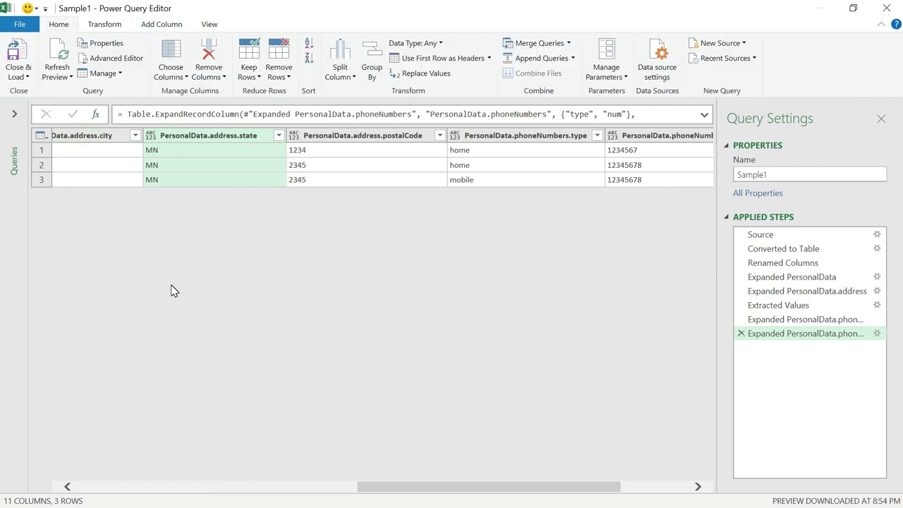
Load the flattened Sample1 query into a new worksheet and hide the Queries & Connections list to view the table's columns.
left_click(18, 57)
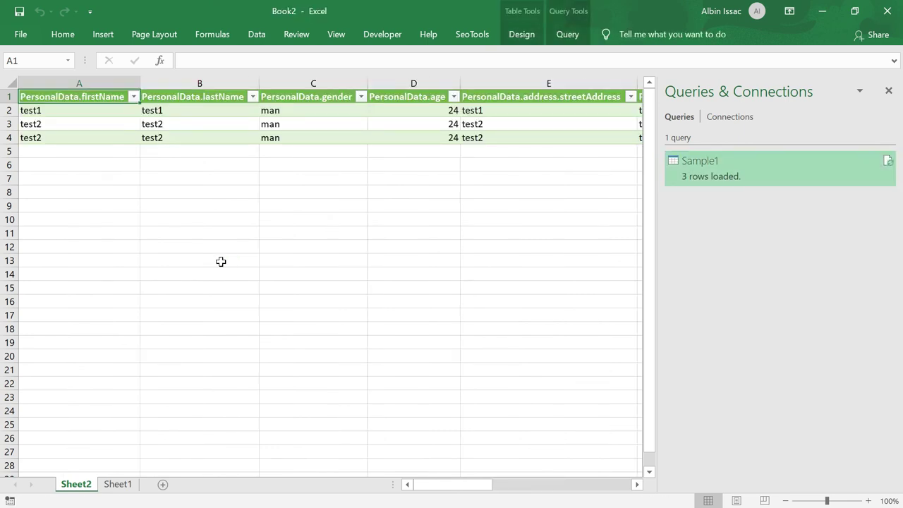
left_click(887, 91)
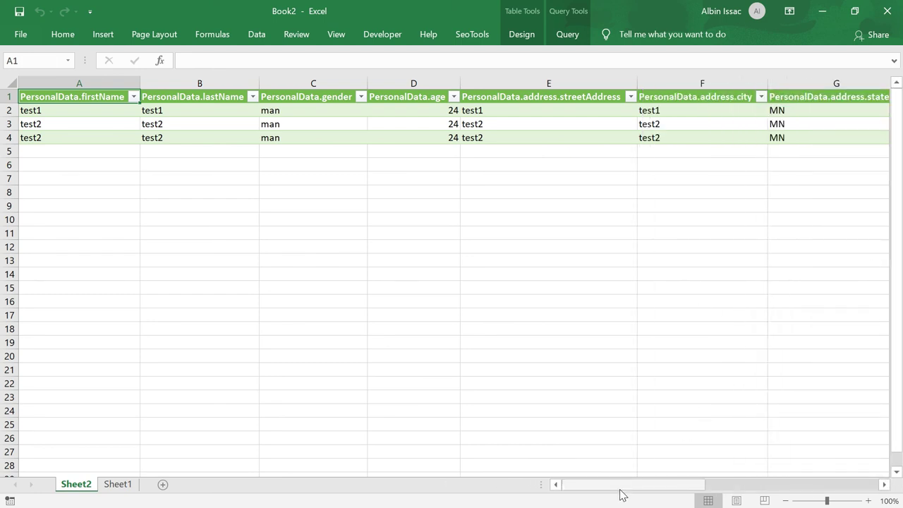
left_click_drag(637, 488, 42, 291)
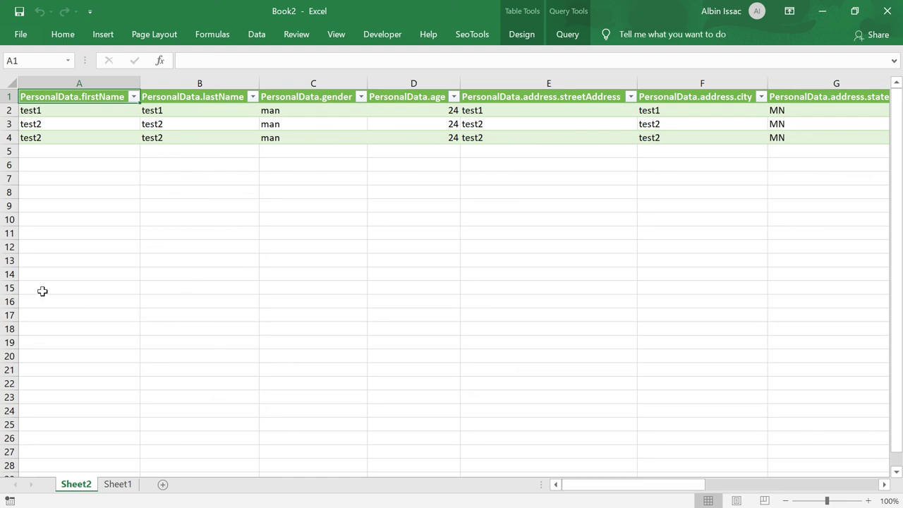